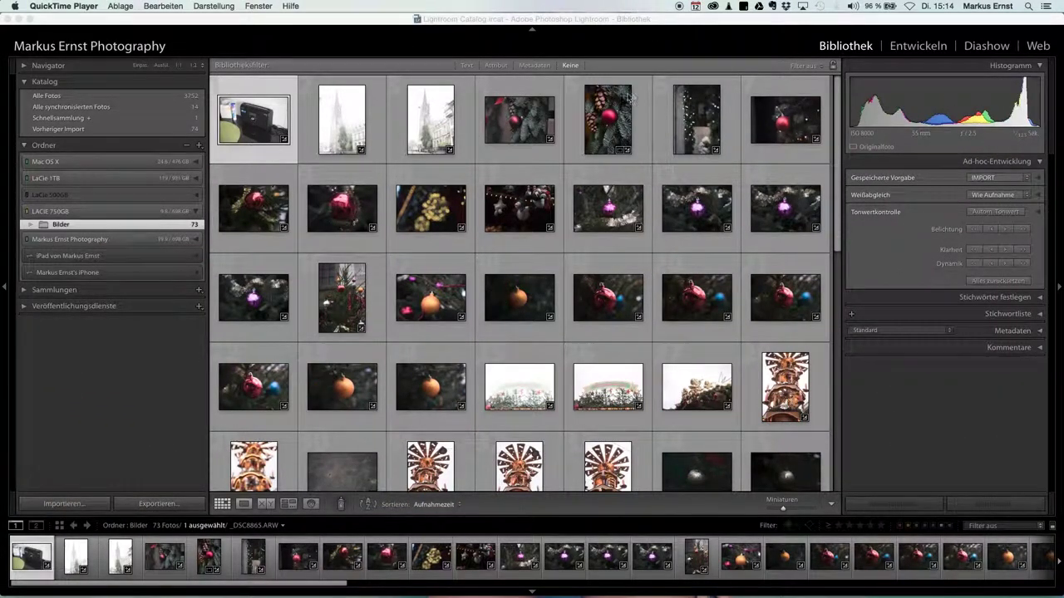
- Bring the Lightroom window to the front, with the grid of Christmas photos showing
click(919, 48)
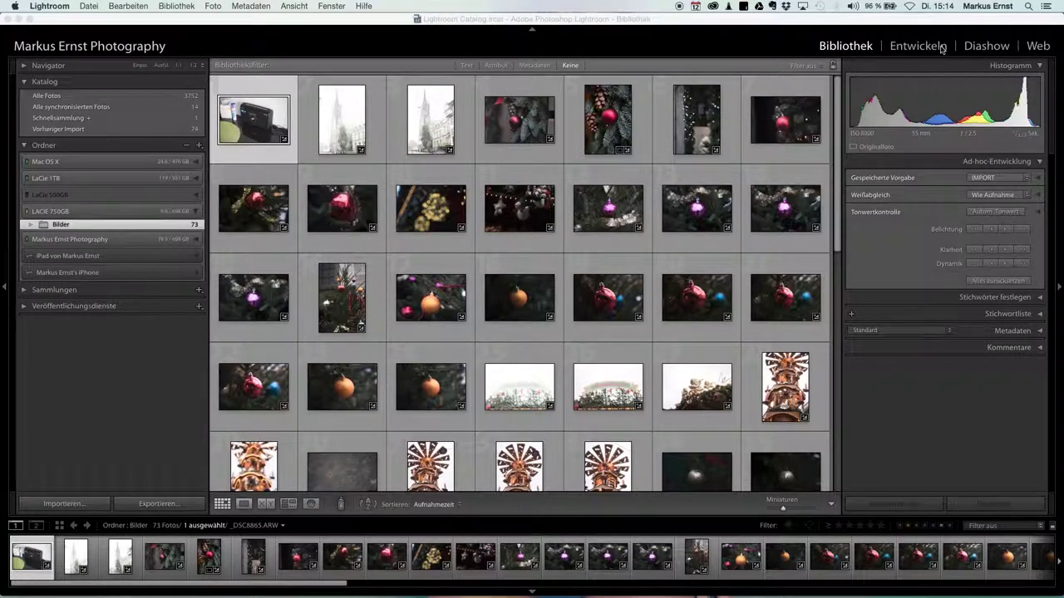
- Switch to Entwickeln and open the pink bauble photo _DSC8870.ARW
click(921, 48)
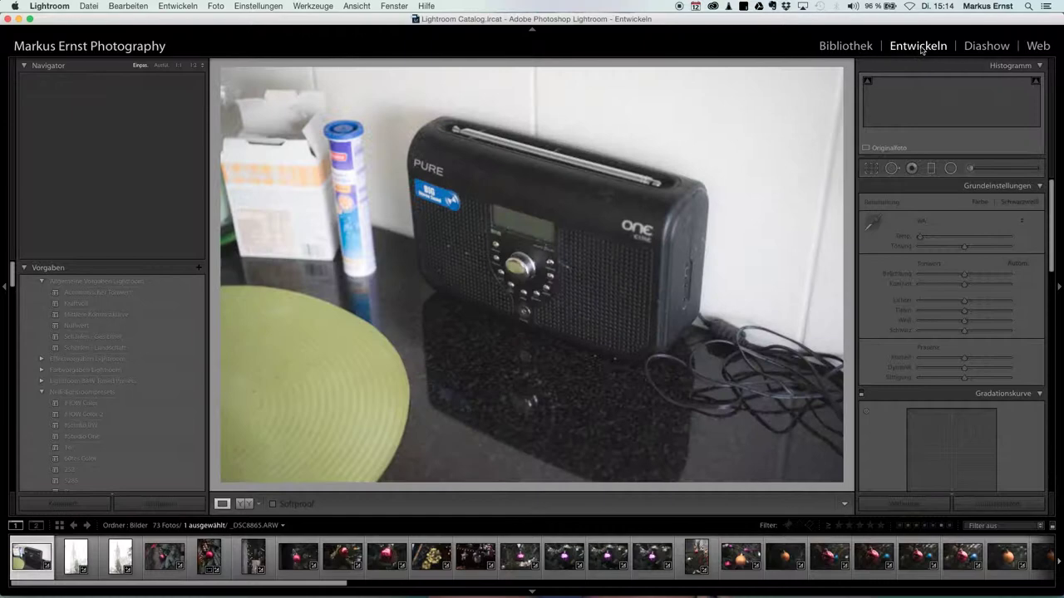
click(522, 556)
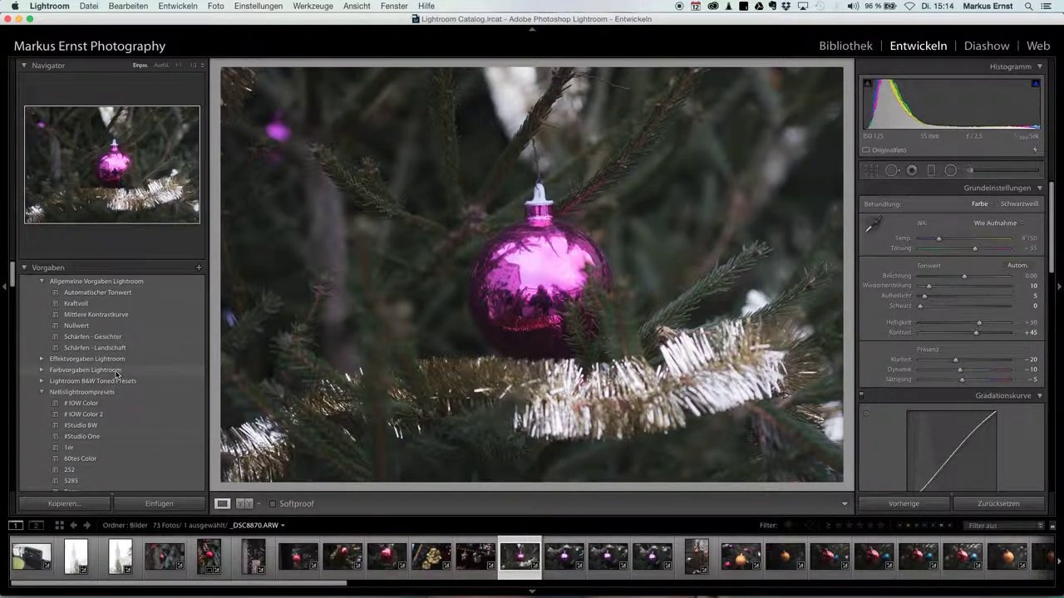
- Apply the 60tes Color preset, then raise Helligkeit to +62 and Kontrast to +33
click(81, 462)
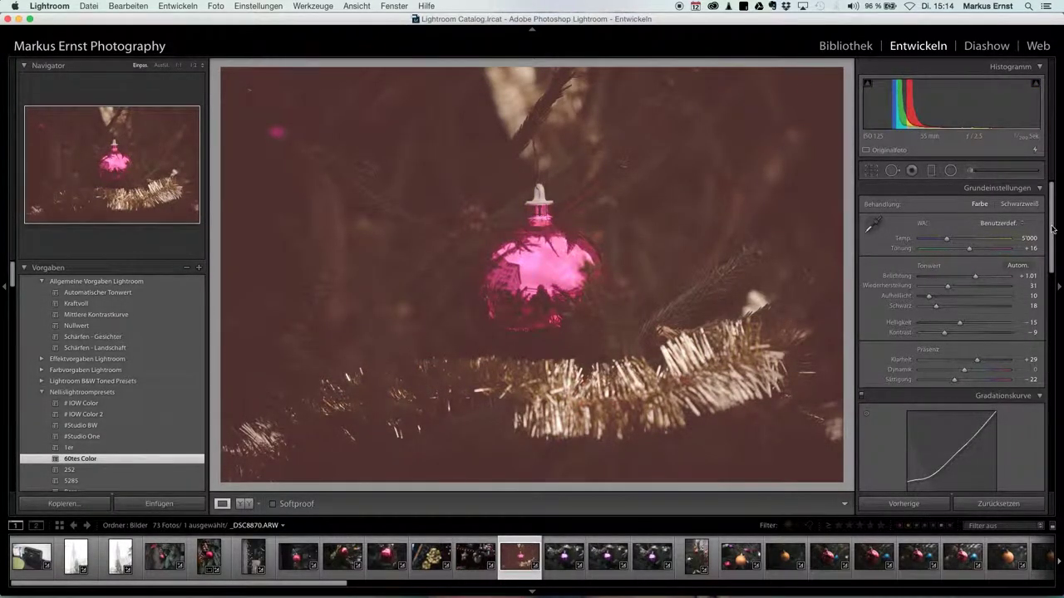
drag(1053, 229, 1054, 225)
mouse_move(1050, 230)
mouse_down()
mouse_move(1054, 349)
mouse_move(1060, 197)
mouse_up()
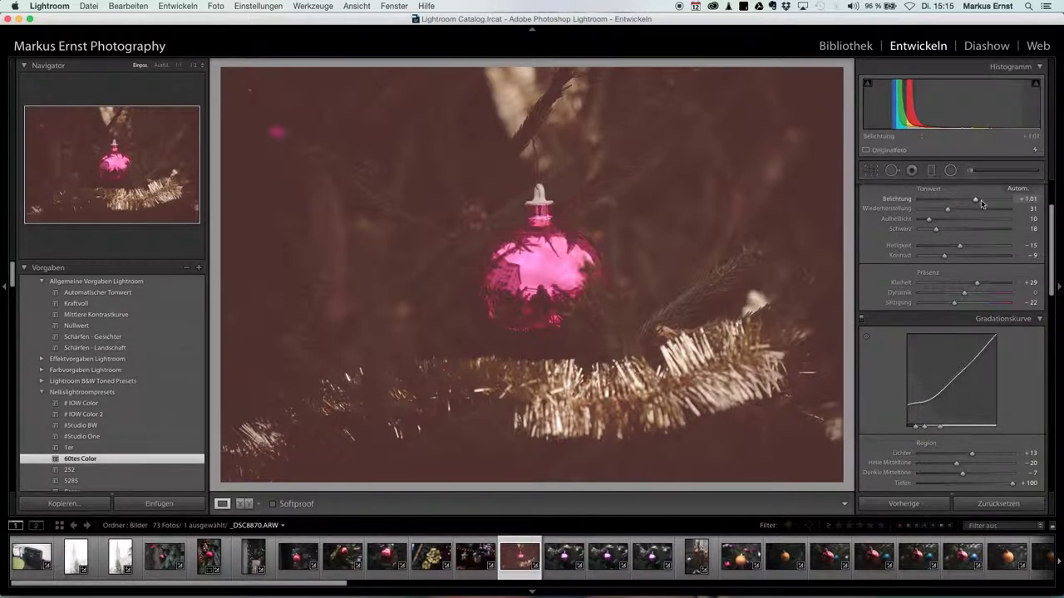
mouse_move(960, 248)
mouse_down()
mouse_move(983, 247)
mouse_move(965, 257)
mouse_up()
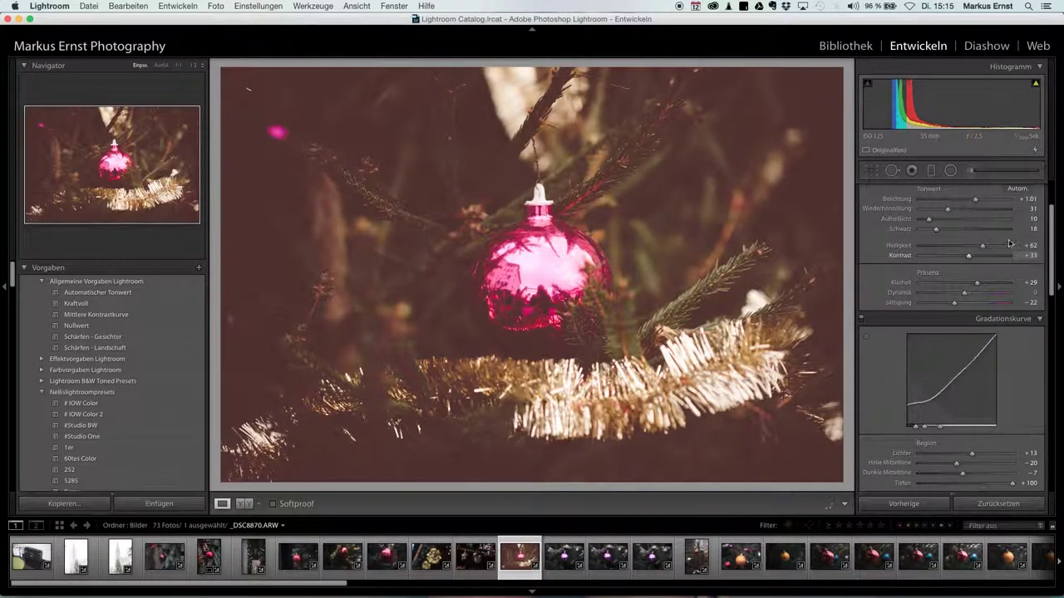
mouse_move(1053, 249)
mouse_down()
mouse_move(1043, 325)
mouse_move(1052, 292)
mouse_up()
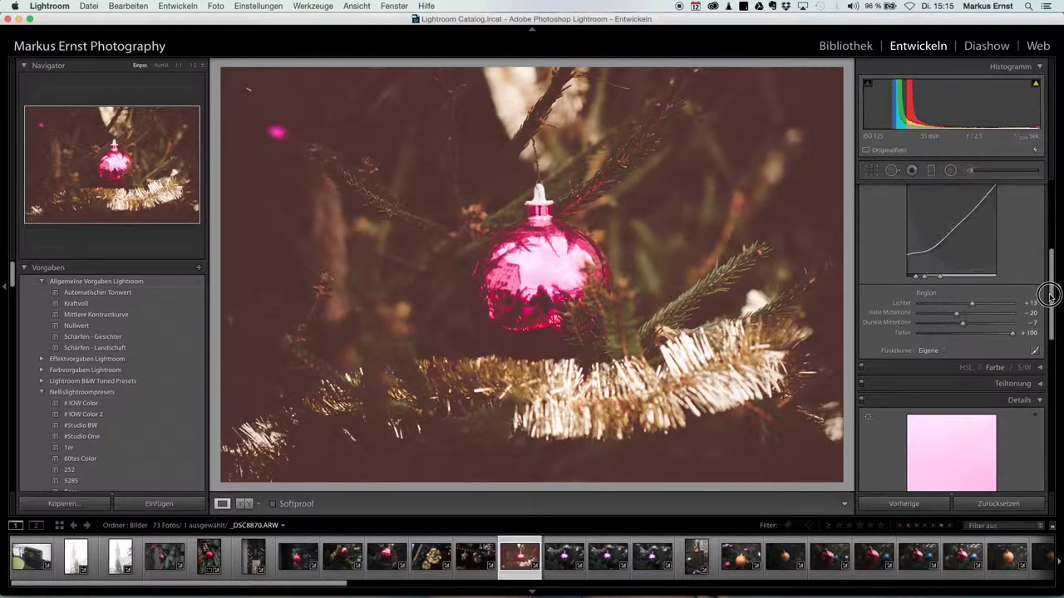
- Shift the Aquamarin hue and saturation in the HSL panel
click(1038, 370)
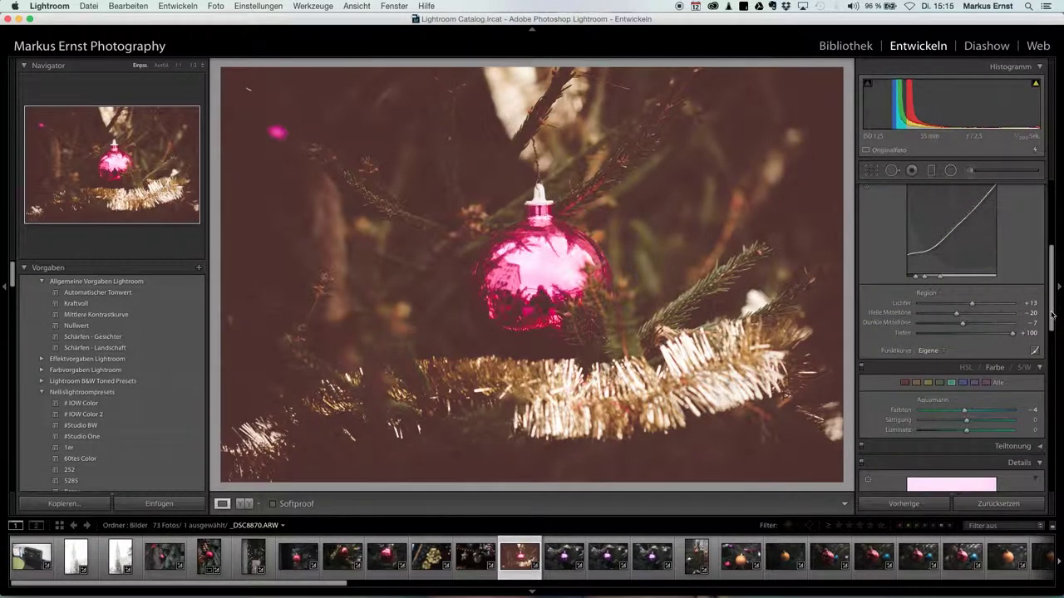
mouse_move(965, 410)
mouse_down()
mouse_move(995, 405)
mouse_move(926, 410)
mouse_move(986, 419)
mouse_up()
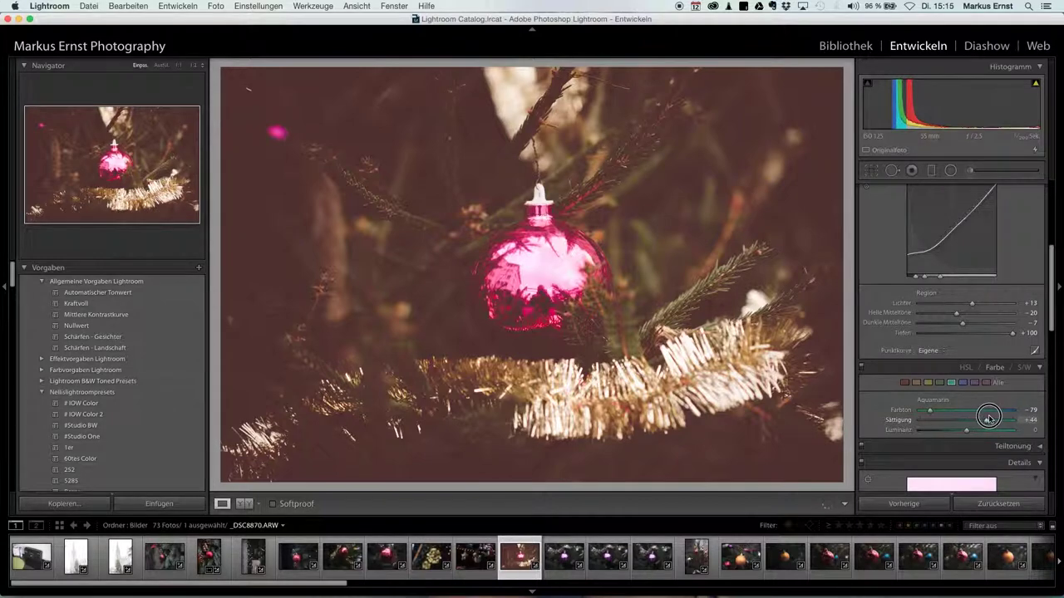
click(951, 383)
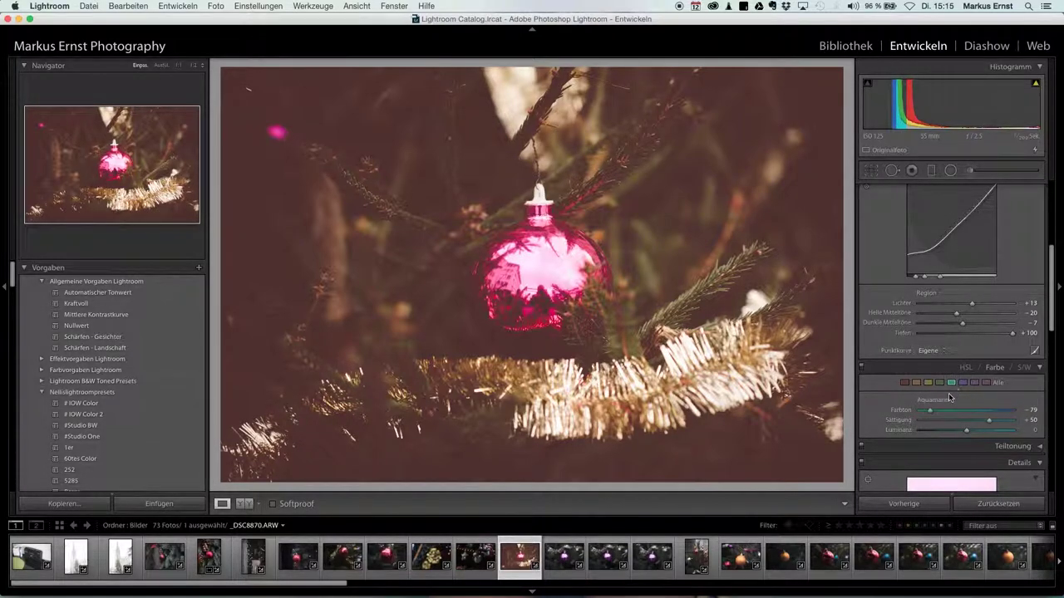
- Set the post-crop vignette Betrag to +7 to lighten the photo's edges
drag(1049, 311, 1040, 470)
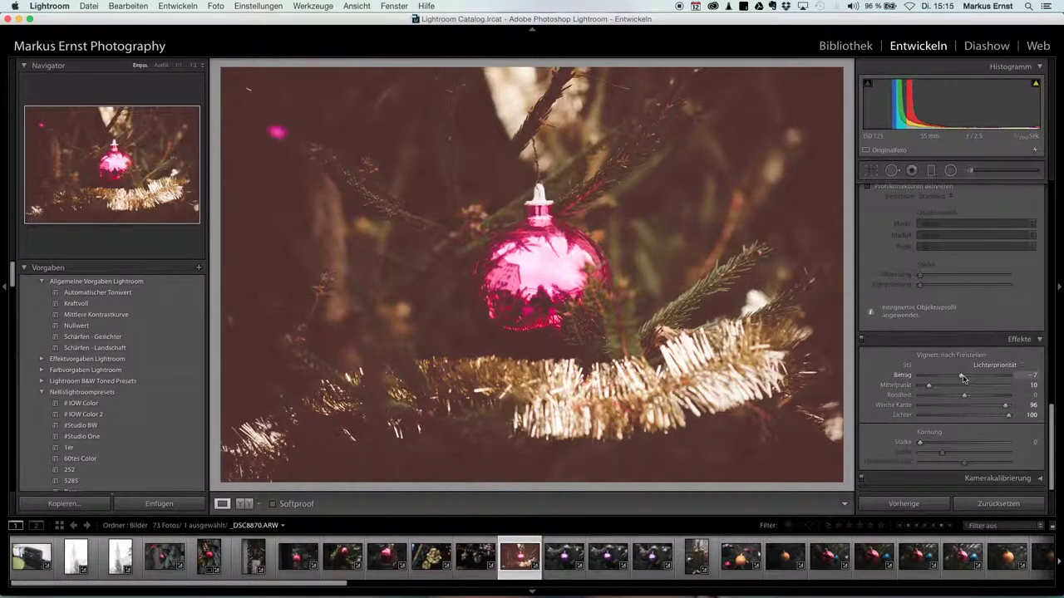
drag(963, 378, 971, 377)
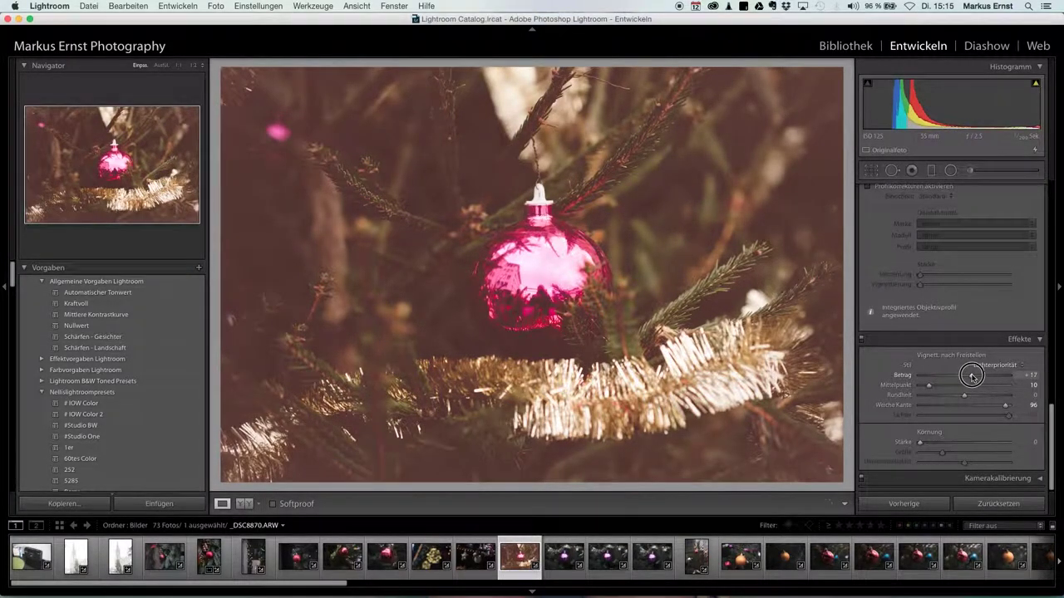
drag(972, 377, 970, 375)
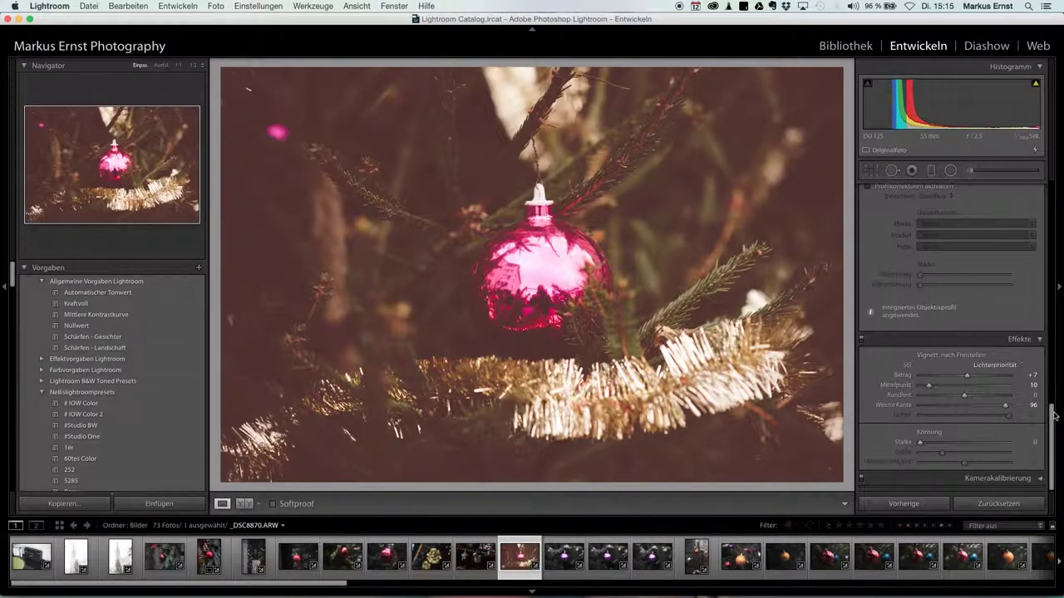
click(1052, 375)
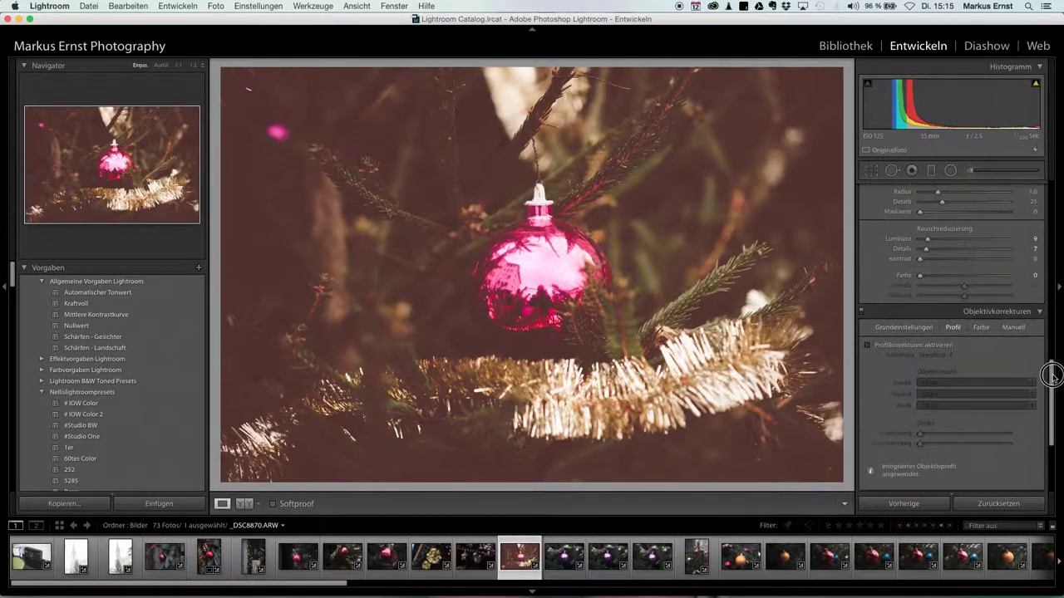
- Start a new develop preset including basic tone, colour treatment, colour and split toning settings
drag(1052, 376, 1053, 363)
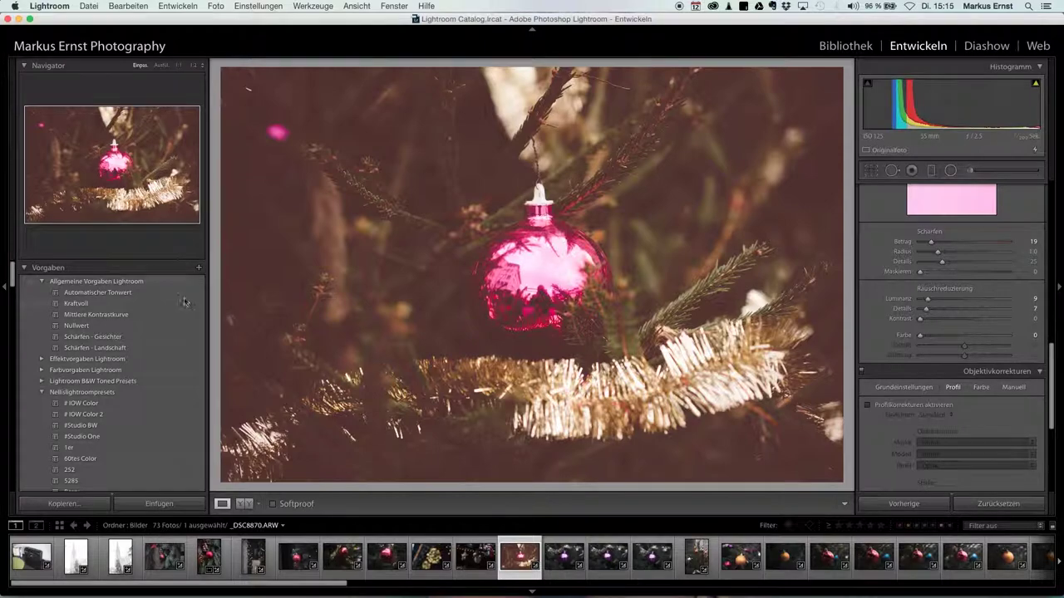
click(198, 269)
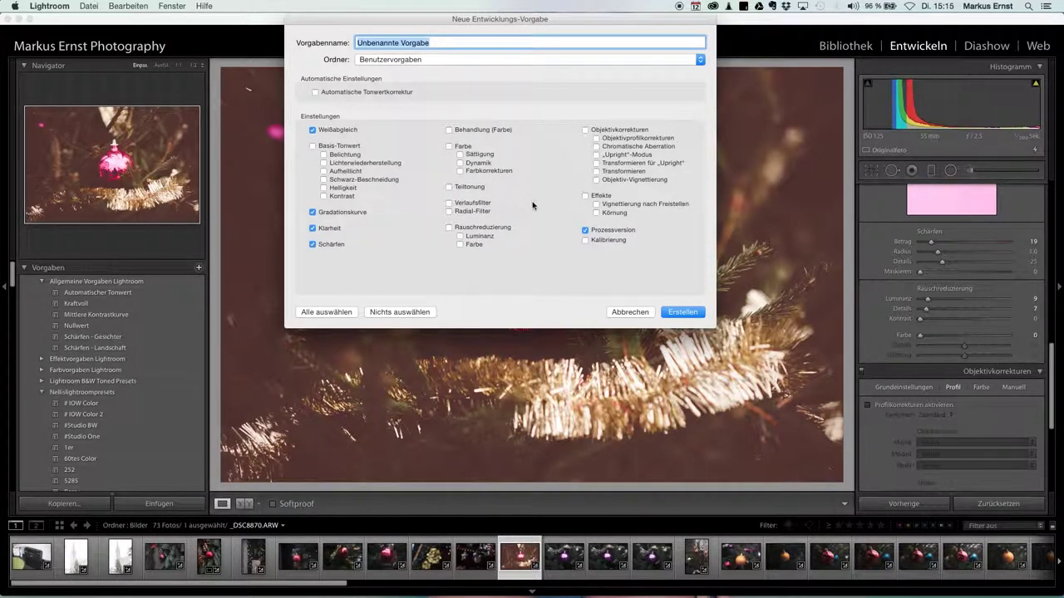
click(312, 147)
click(449, 130)
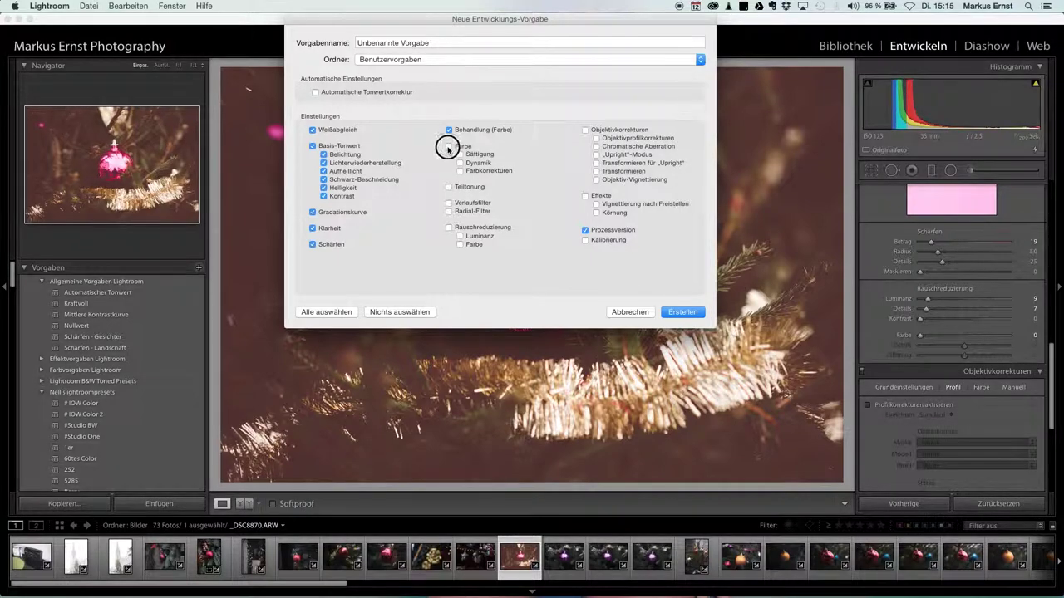
click(449, 147)
click(449, 187)
- Also include graduated filter, radial filter, noise reduction, lens corrections and effects, and select the default name
click(449, 203)
click(449, 211)
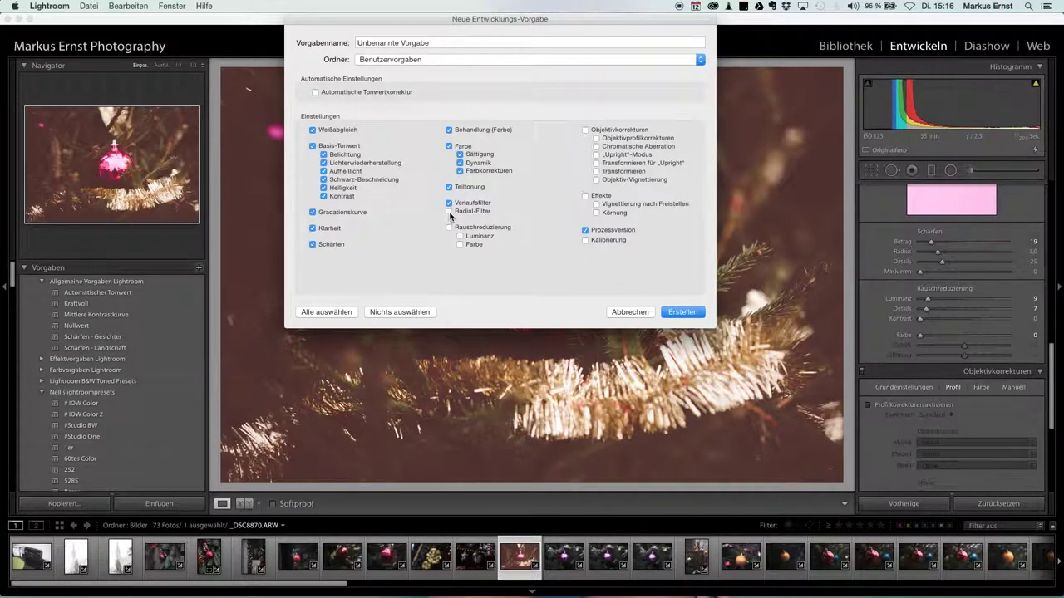
click(449, 227)
click(585, 130)
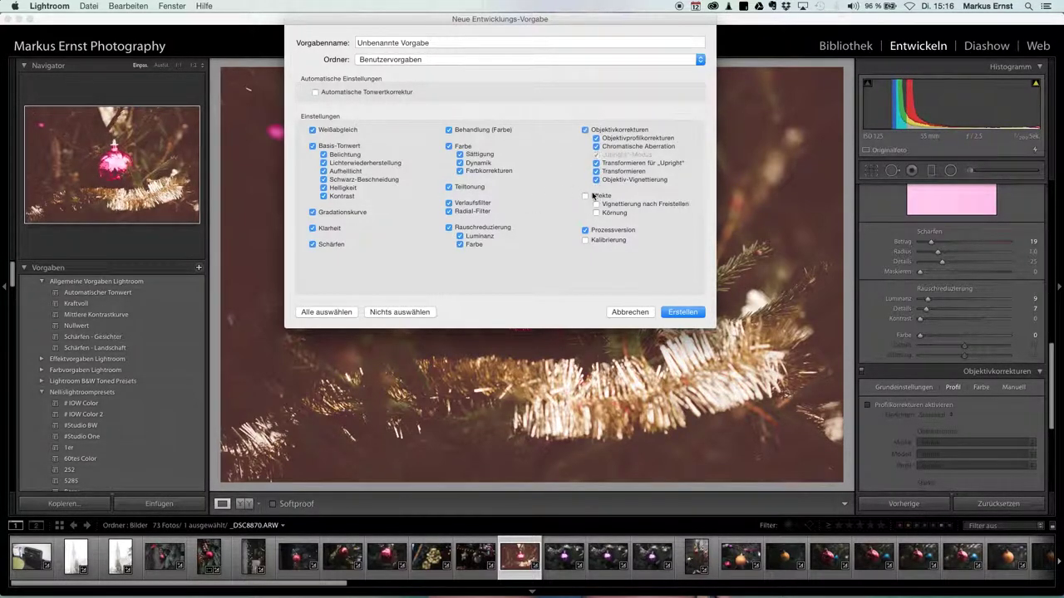
click(586, 195)
triple_click(373, 41)
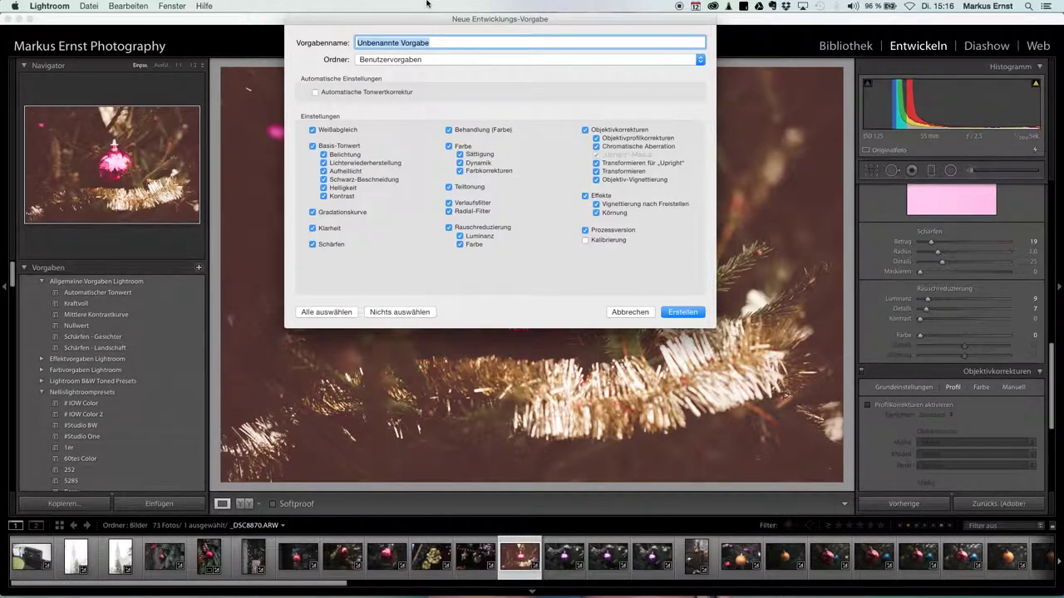
- Name the preset 'Weihnachtspreset', keep the Benutzervorgaben folder, and create it
text(WE)
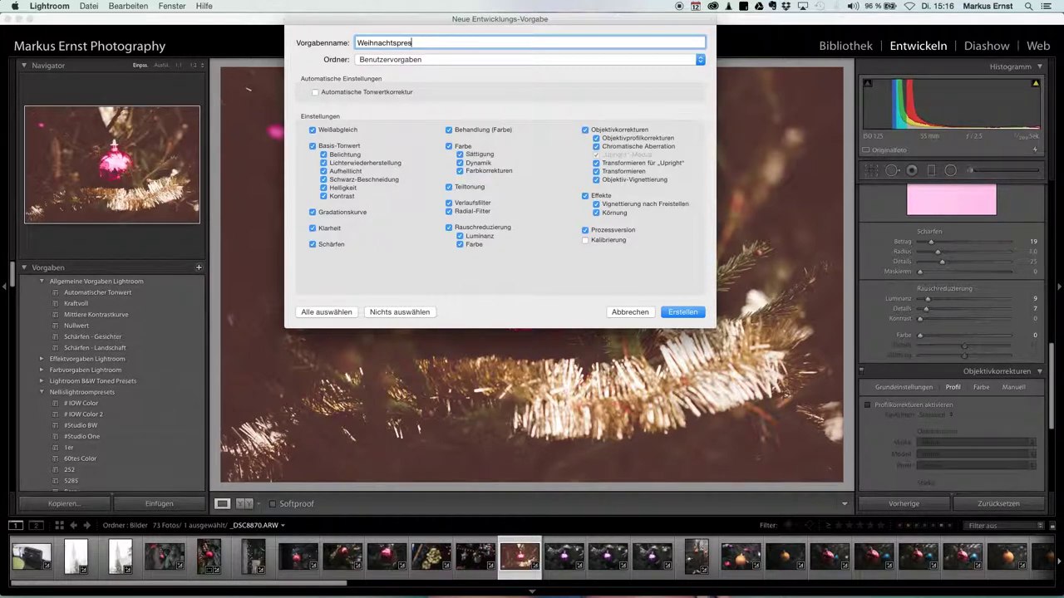
click(700, 61)
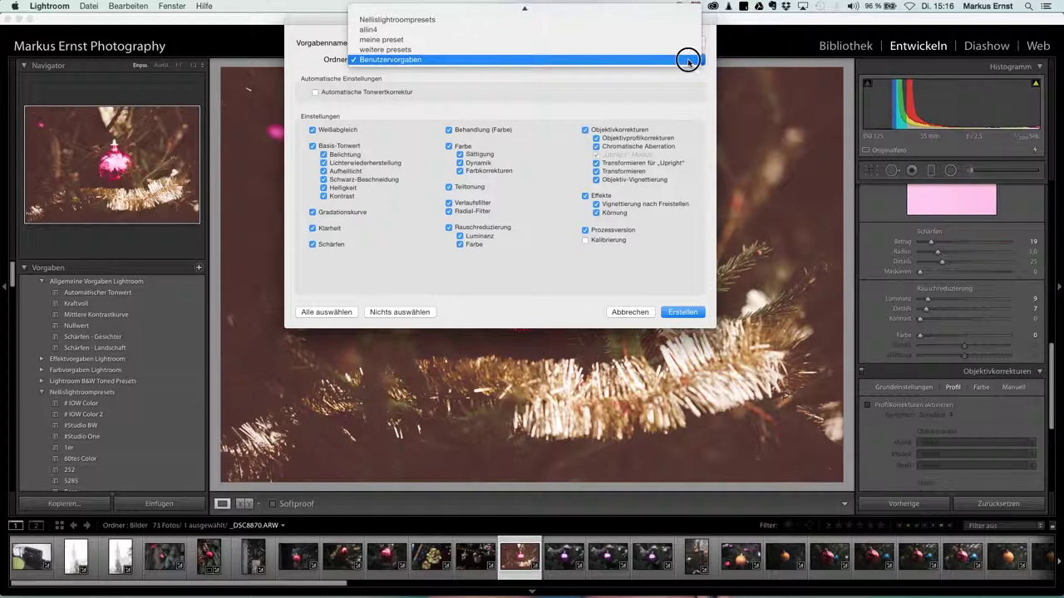
click(686, 61)
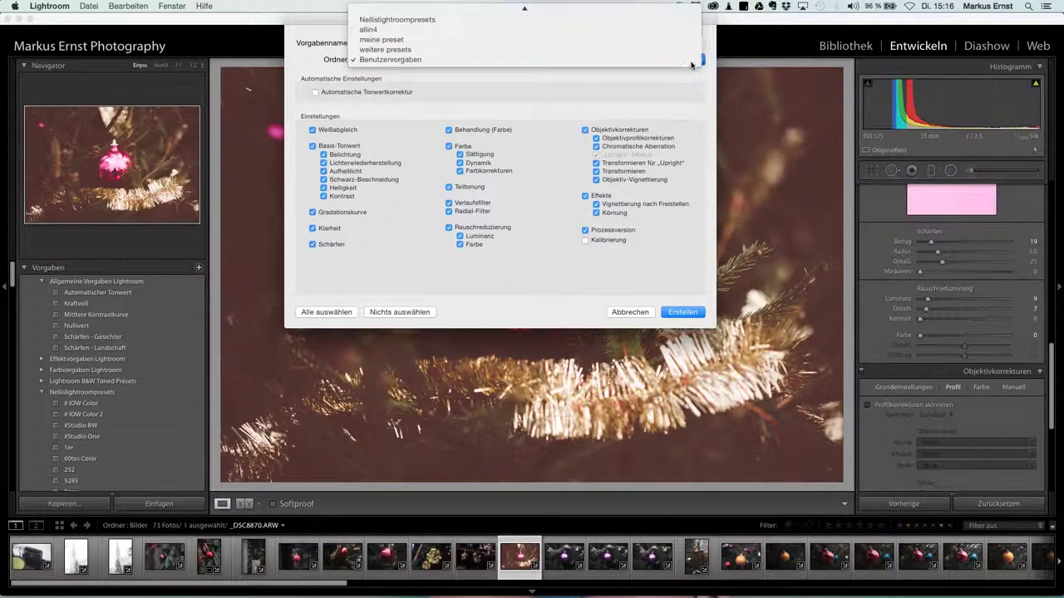
click(697, 310)
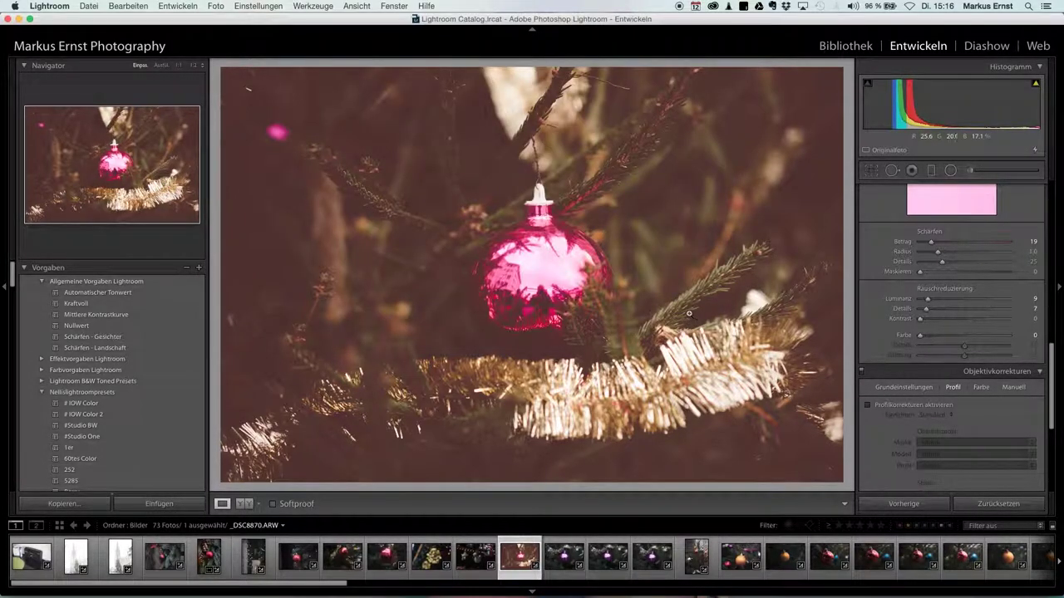
- Collapse the other preset folders and apply Benutzervorgaben's Weihnachtspreset to the red bauble photo
click(41, 392)
click(43, 282)
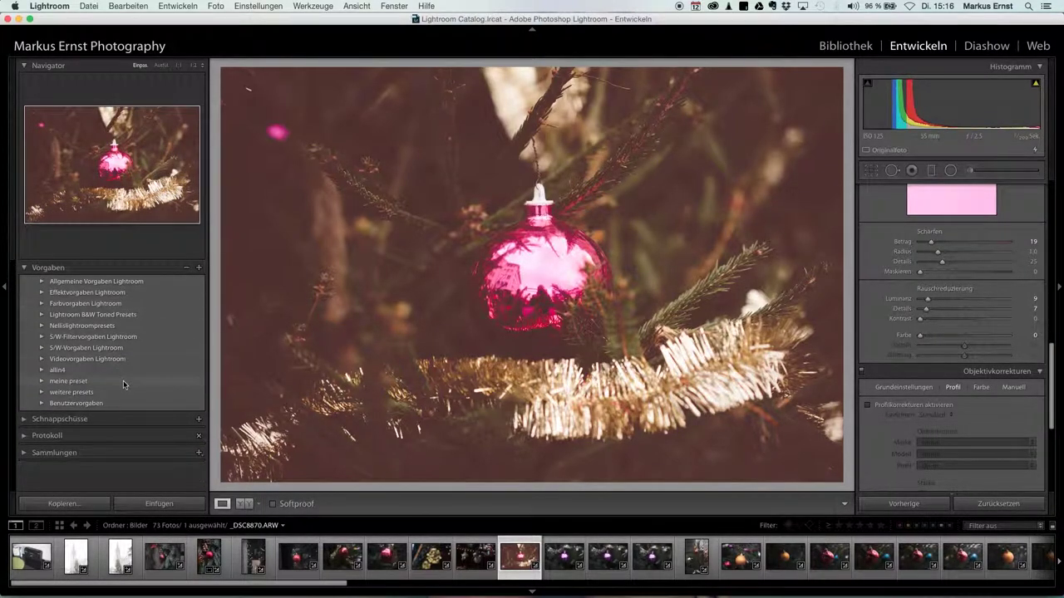
click(43, 404)
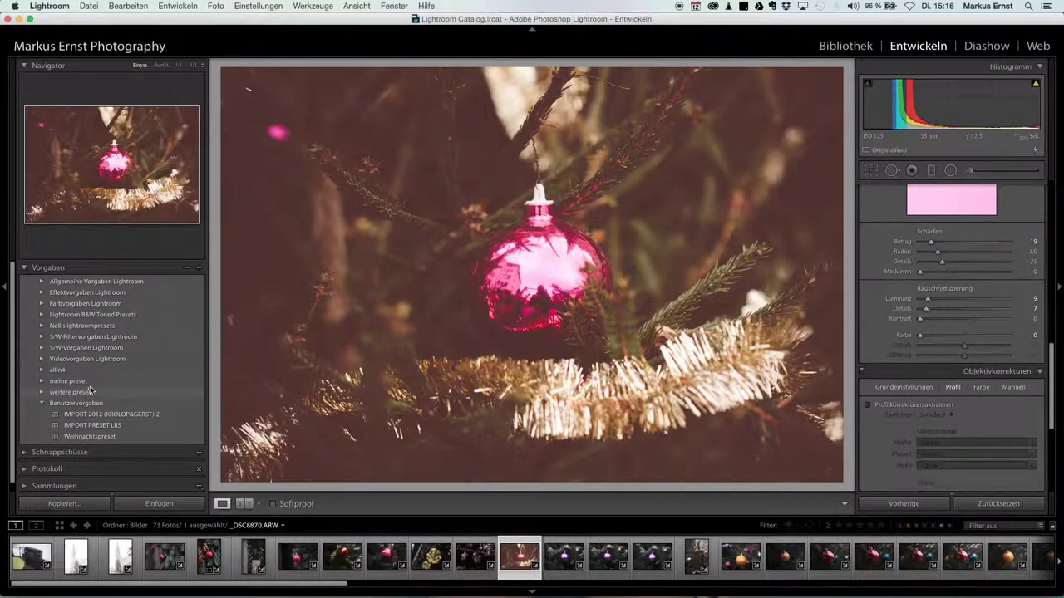
click(103, 439)
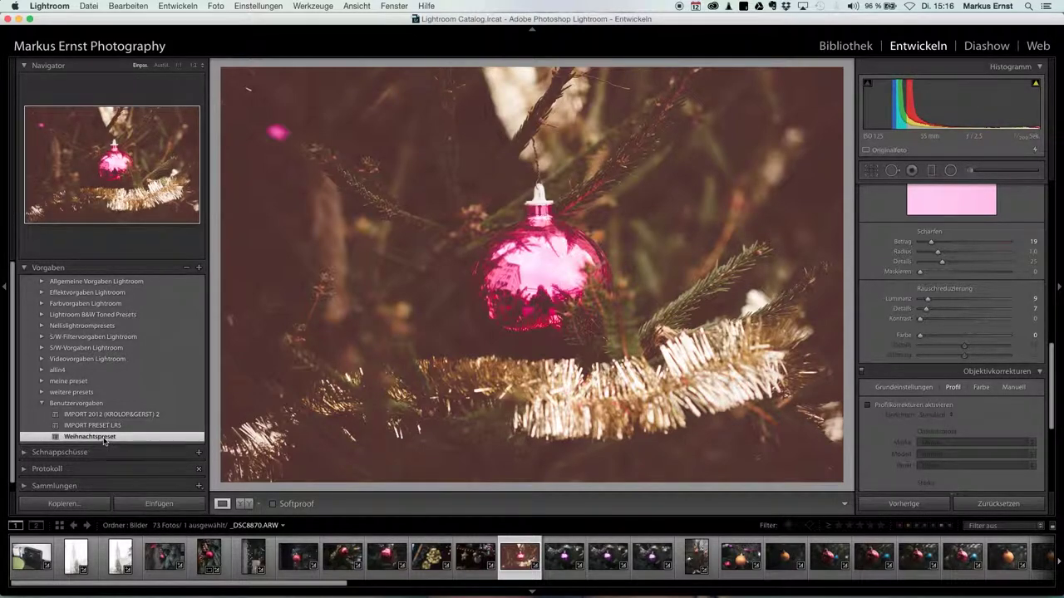
click(348, 565)
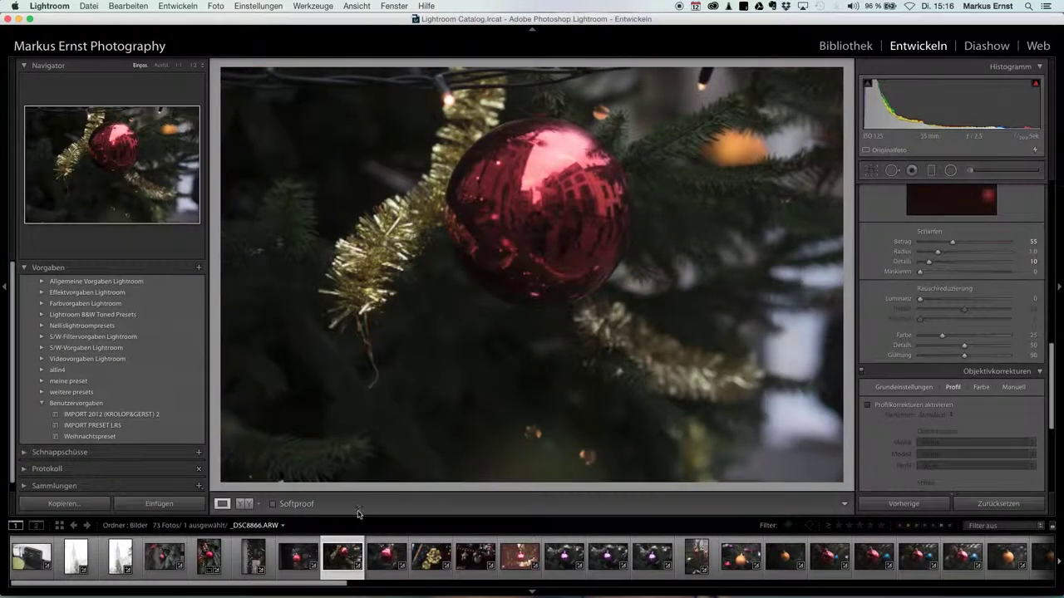
click(94, 438)
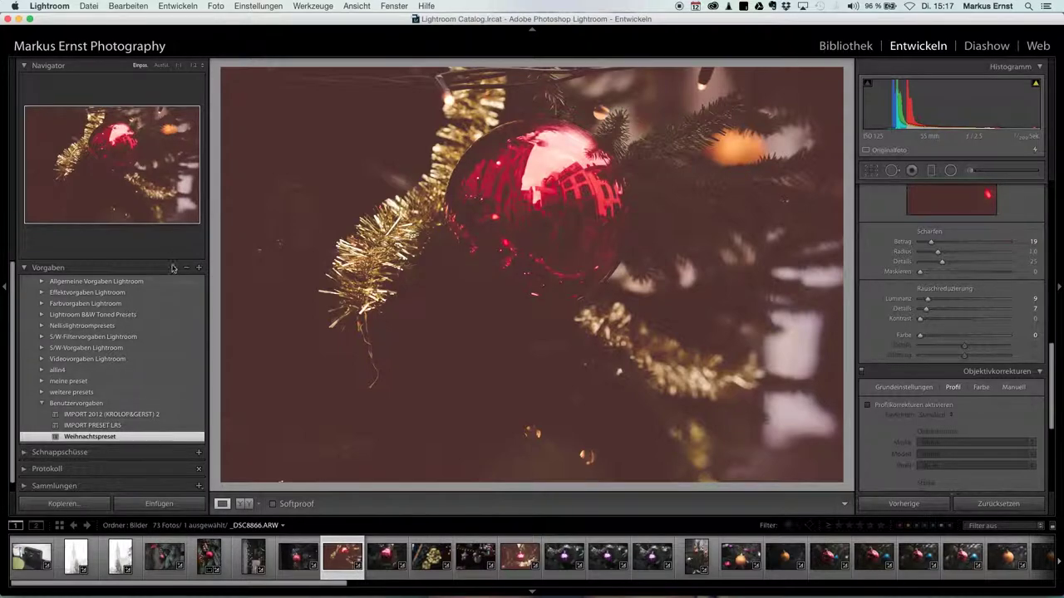
- Export the Weihnachtspreset preset as a file to the LACIE 750GB drive
right_click(111, 440)
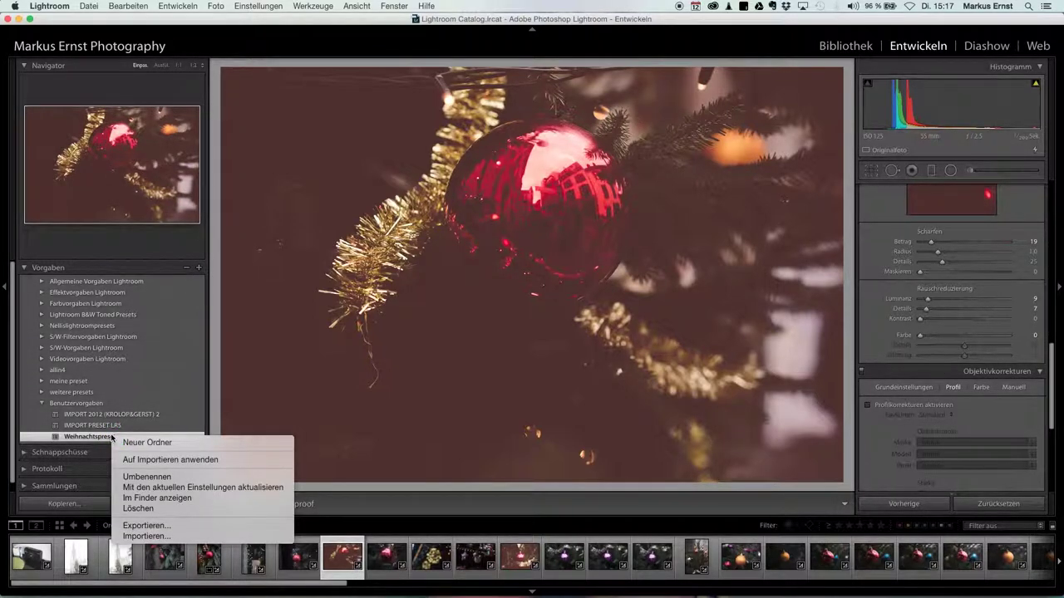
click(155, 526)
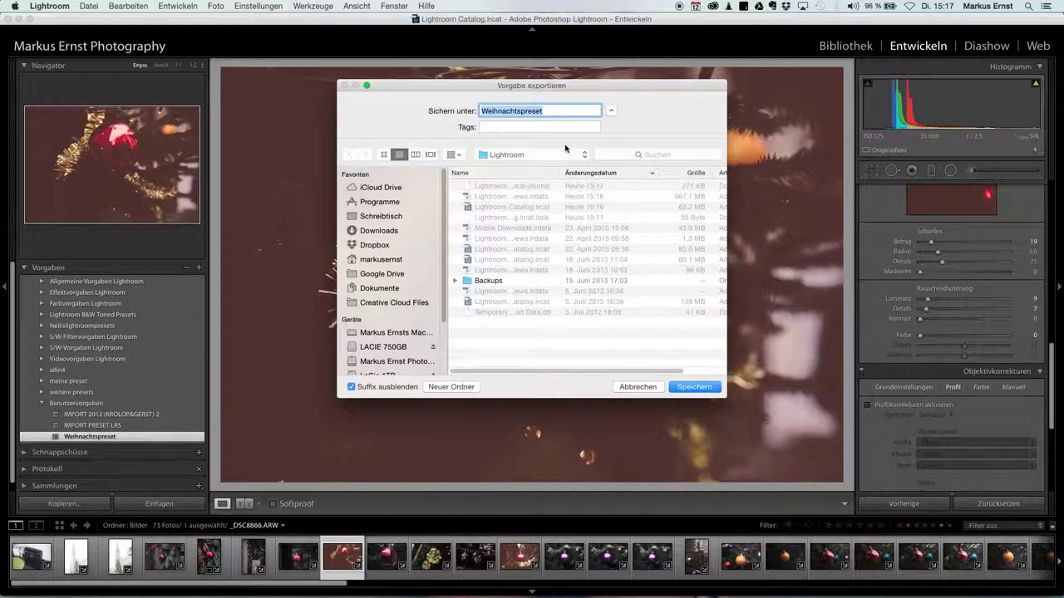
mouse_move(441, 304)
mouse_down()
mouse_move(443, 363)
mouse_move(442, 345)
mouse_up()
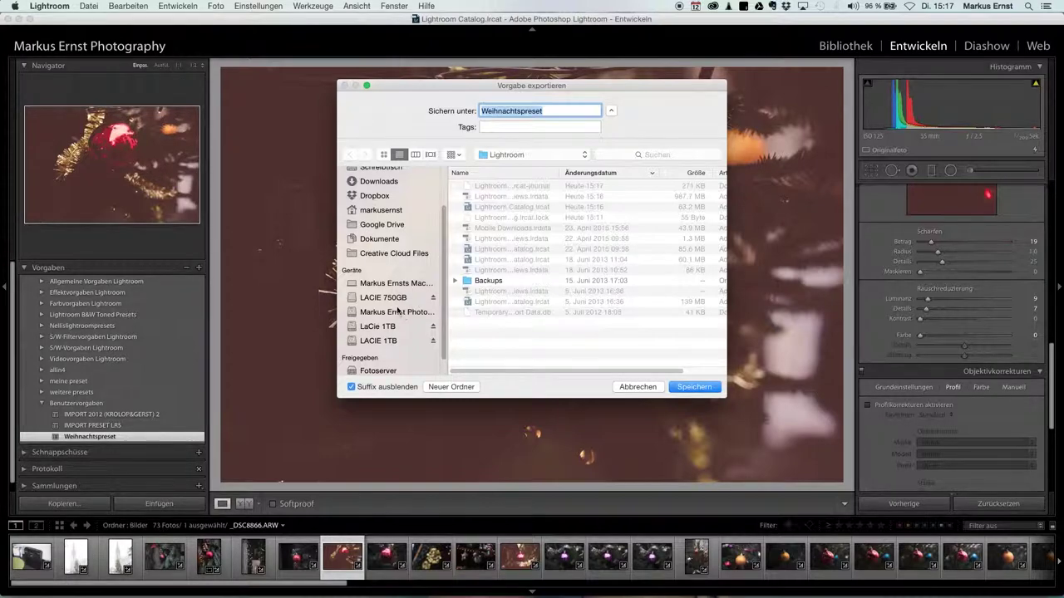
click(397, 301)
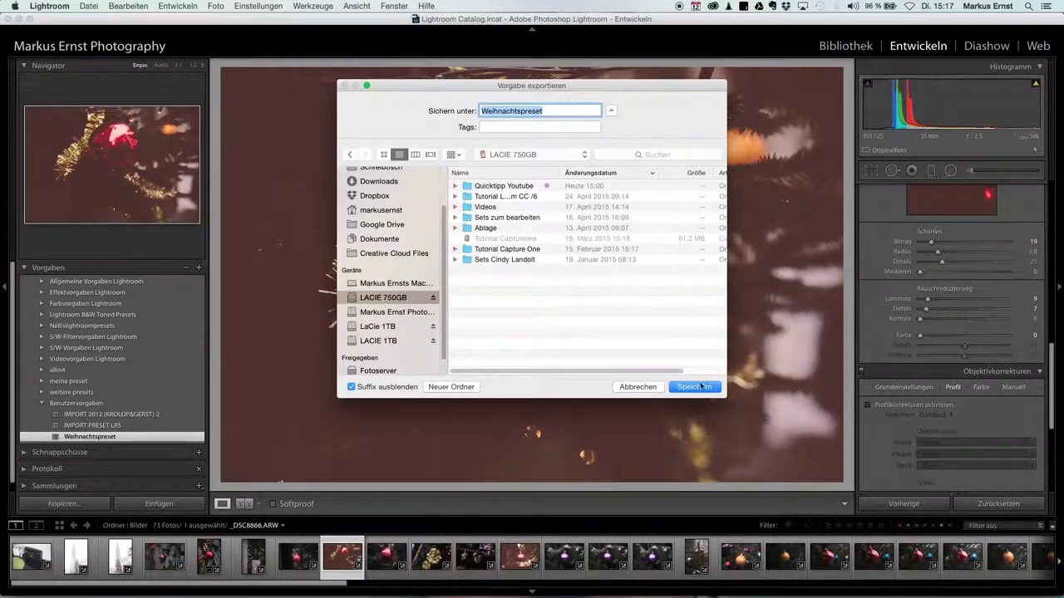
click(700, 389)
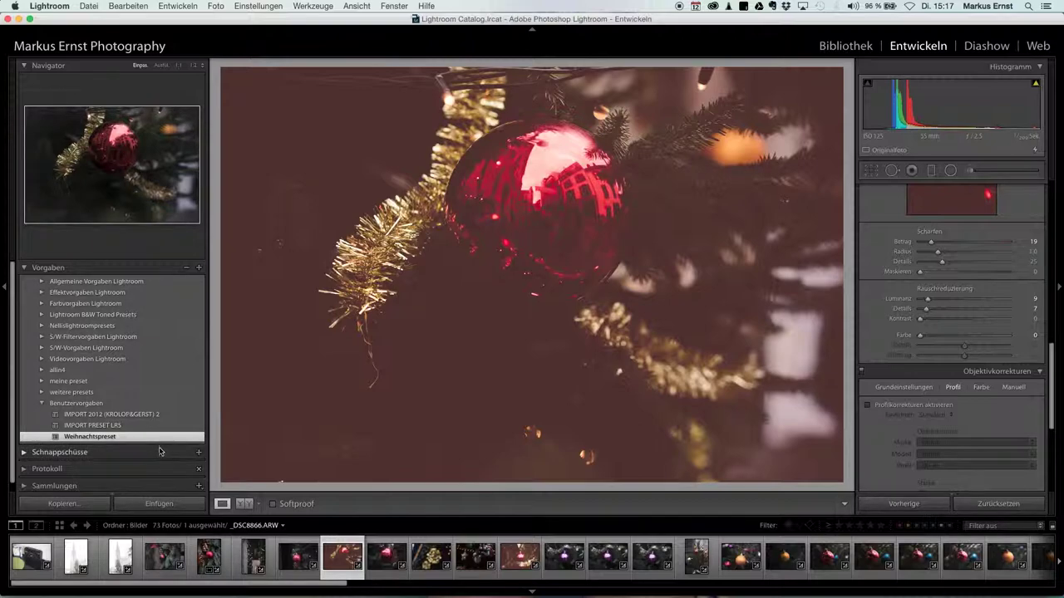
- Import a preset into Benutzervorgaben, choosing Weihnachtspreset.lrtemplate on the LACIE 750GB drive
right_click(160, 436)
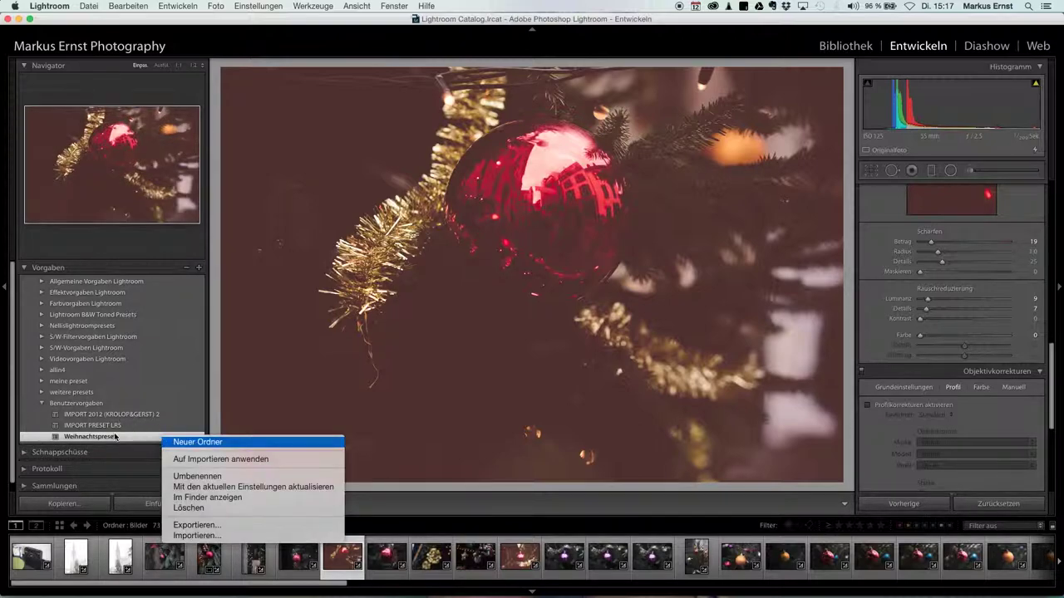
click(106, 408)
right_click(105, 409)
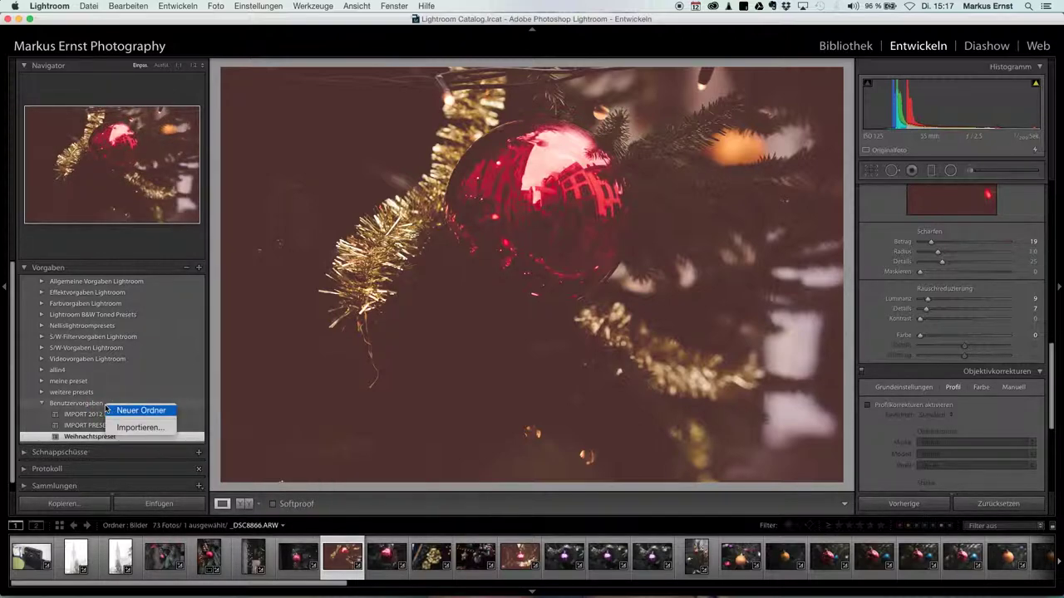
click(139, 427)
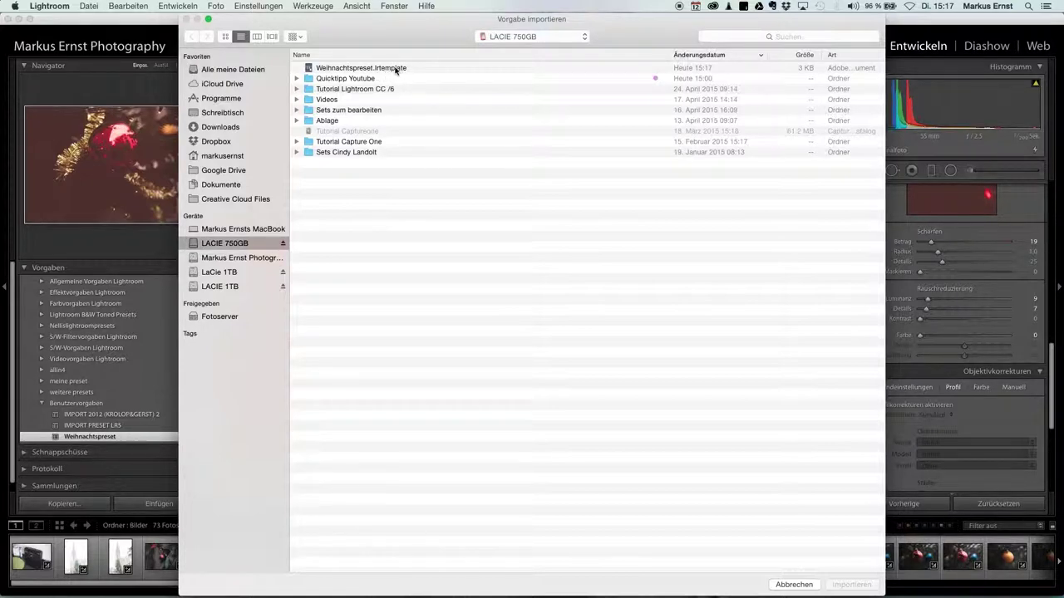
click(393, 71)
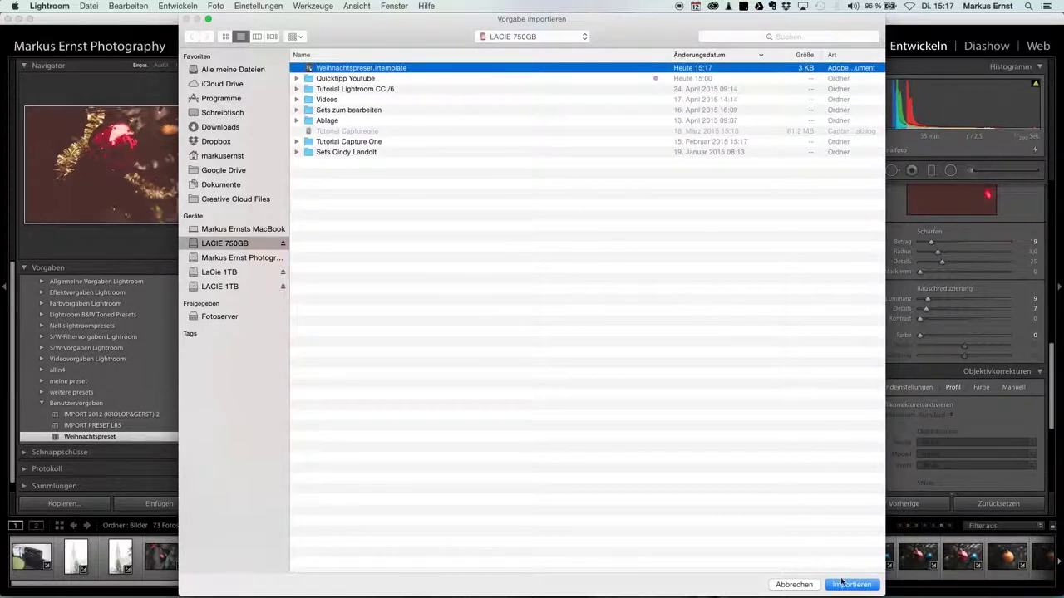